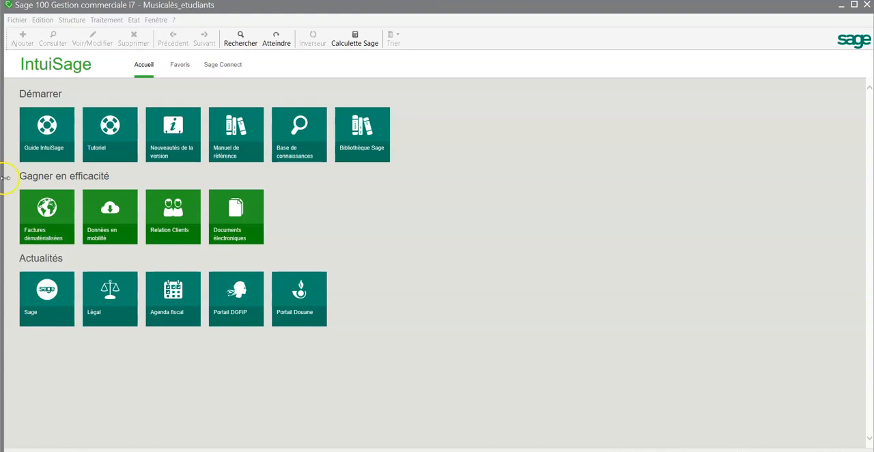
left_click(77, 21)
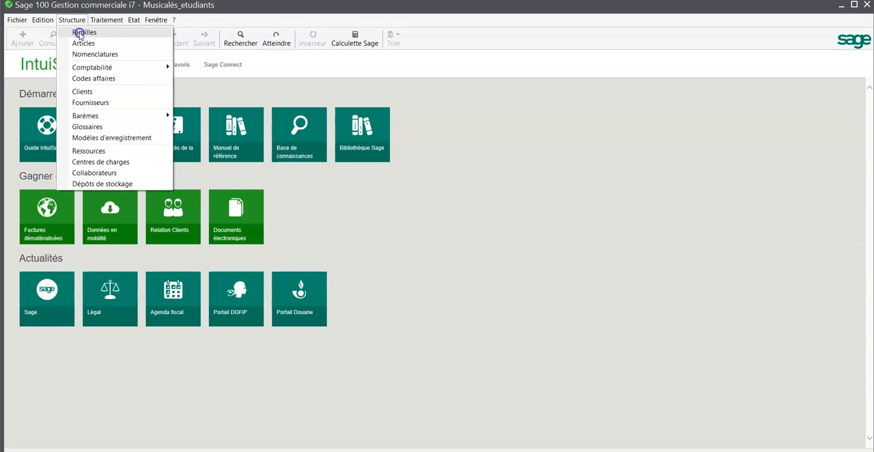
left_click(79, 34)
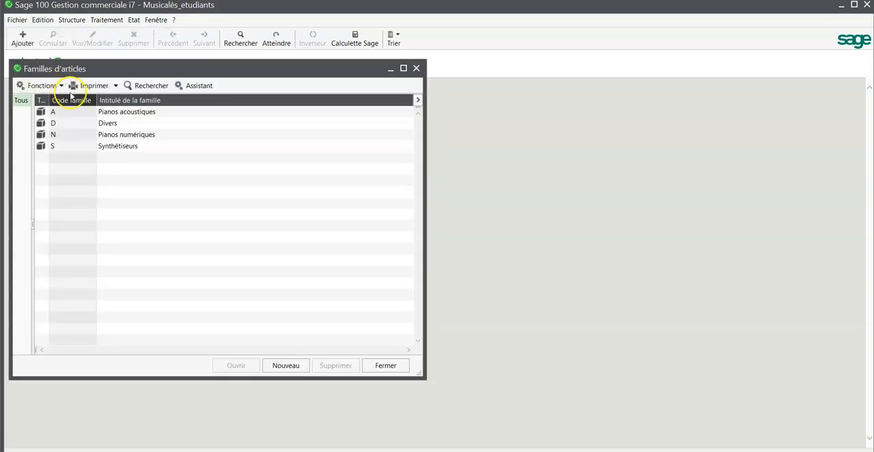
left_click(416, 68)
- Create a new article with reference REM, designation Remise and family D
left_click(71, 20)
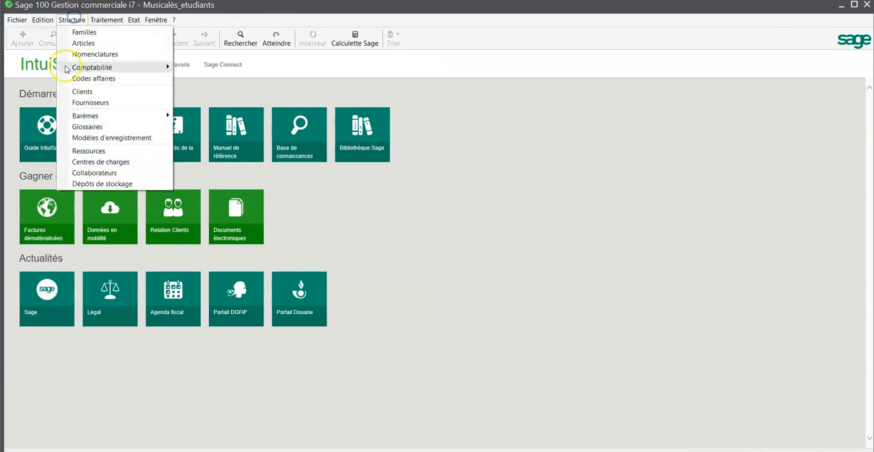
left_click(82, 44)
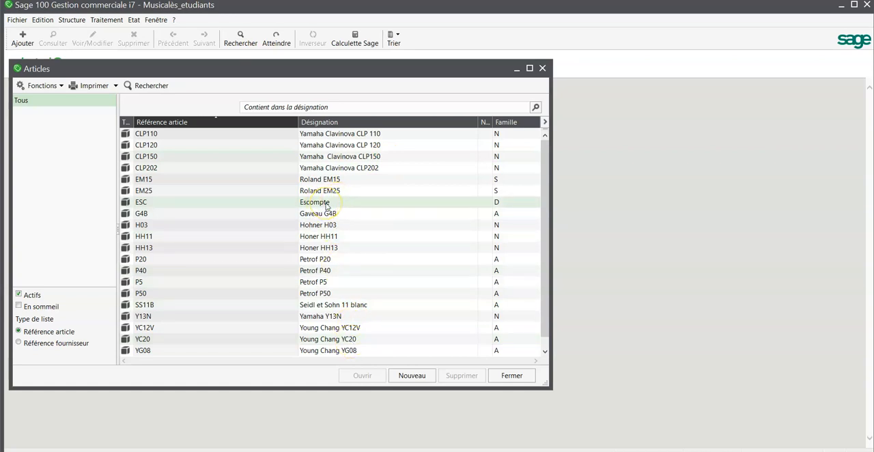
left_click(402, 376)
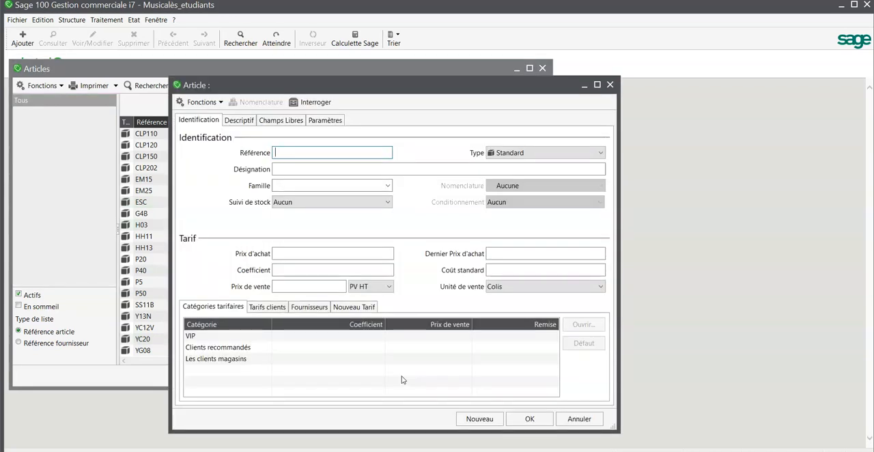
type("REM")
left_click(414, 166)
type("Remise")
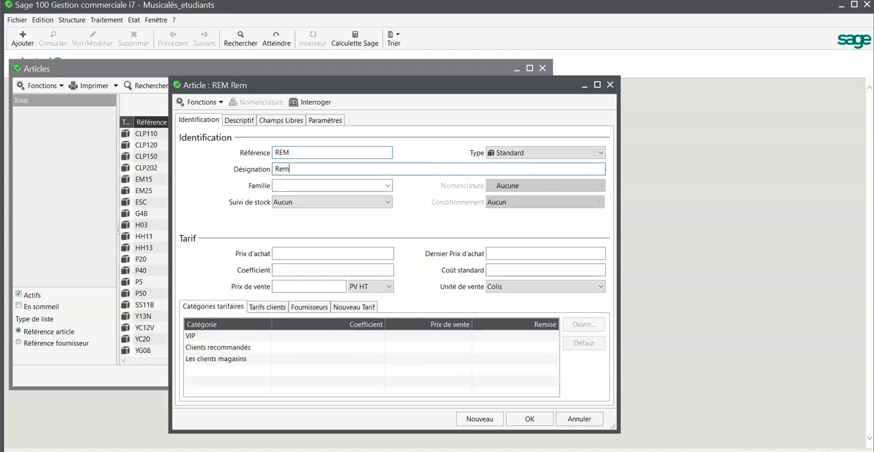
left_click(387, 185)
left_click(372, 198)
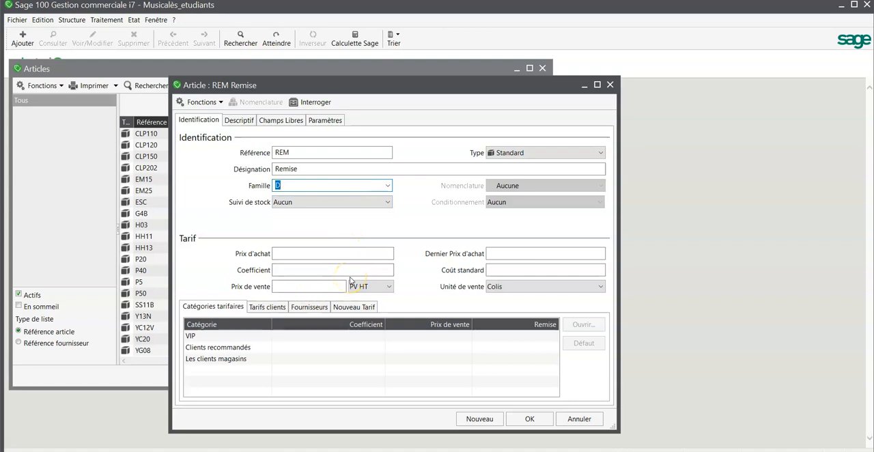
- Assign general account 70900000 to the Ht sales entry in the article's accounting parameters
left_click(318, 122)
left_click(326, 186)
double_click(326, 185)
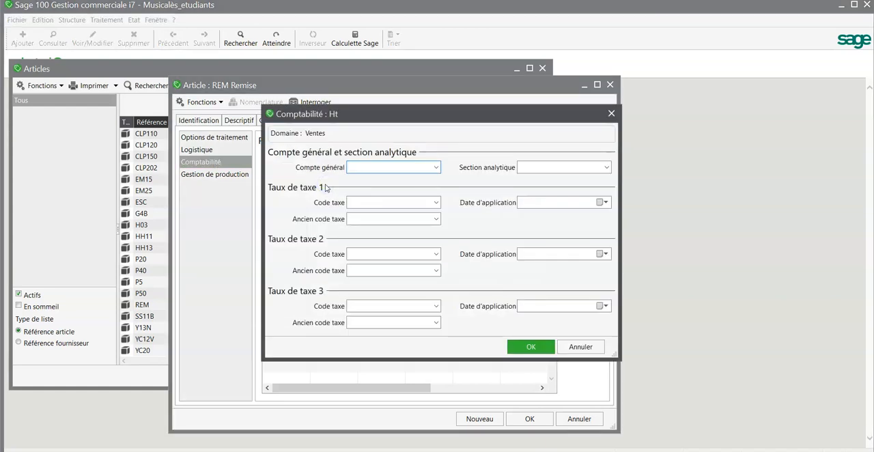
type("709")
left_click(435, 167)
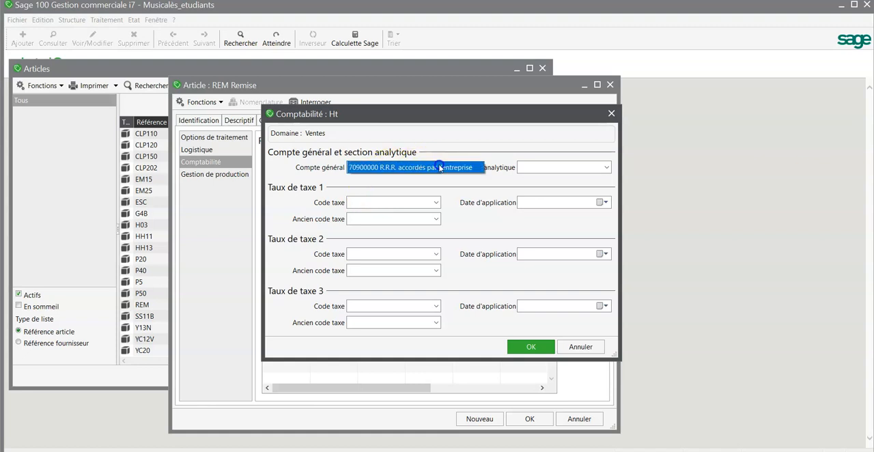
- Set the first tax code of the Ht sales entry to V20 and save the REM article
left_click(424, 203)
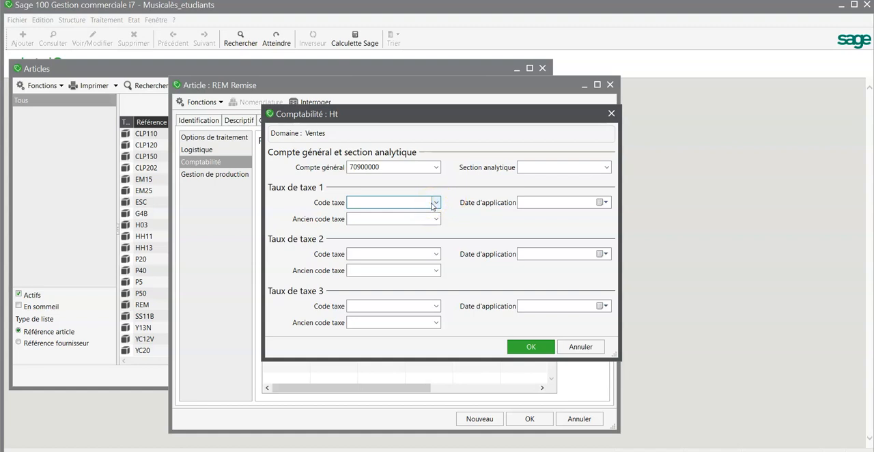
left_click(436, 202)
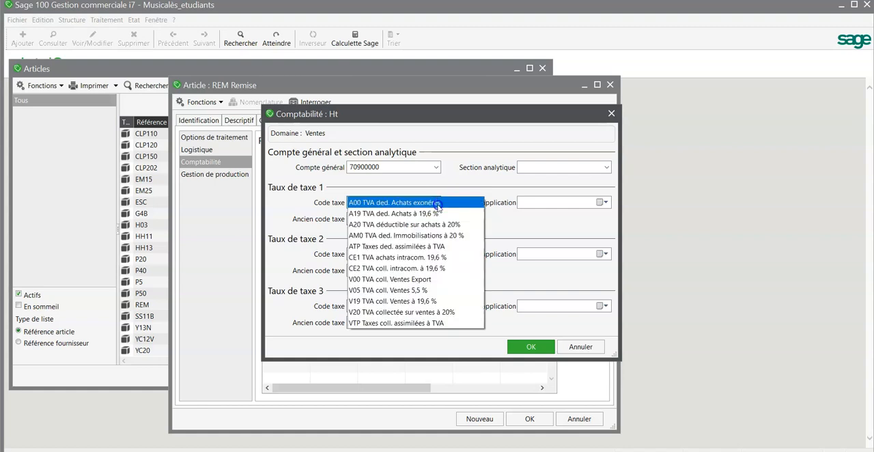
left_click(424, 312)
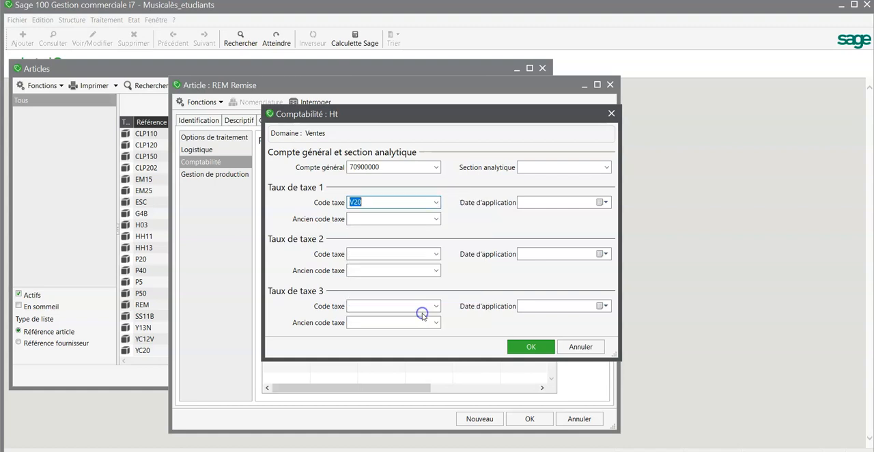
left_click(520, 347)
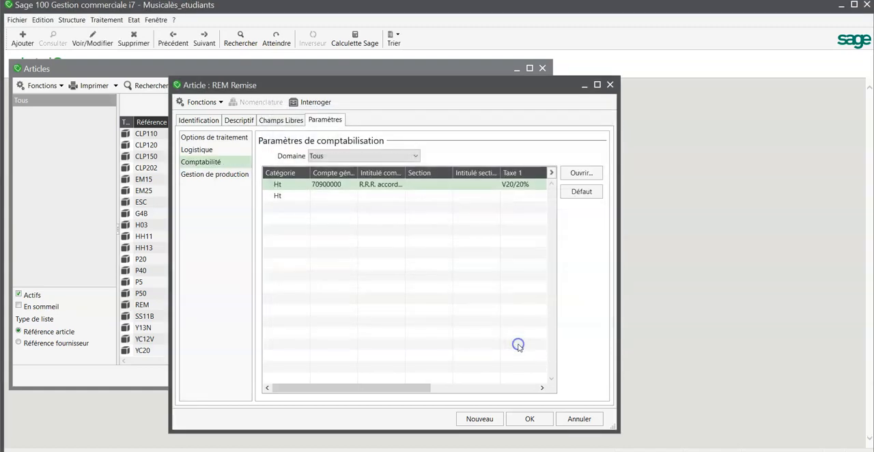
left_click(535, 421)
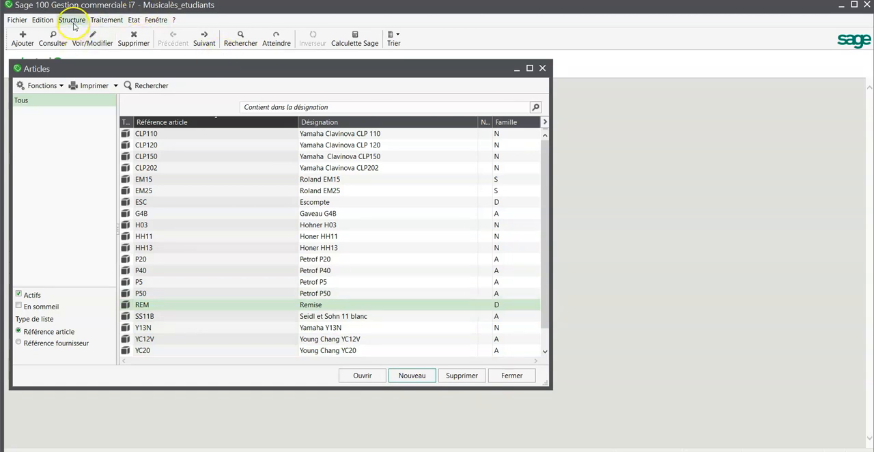
- Create a new customer discount scale (Rabais, remises et ristournes clients) titled Remise VIP
left_click(74, 25)
mouse_move(79, 118)
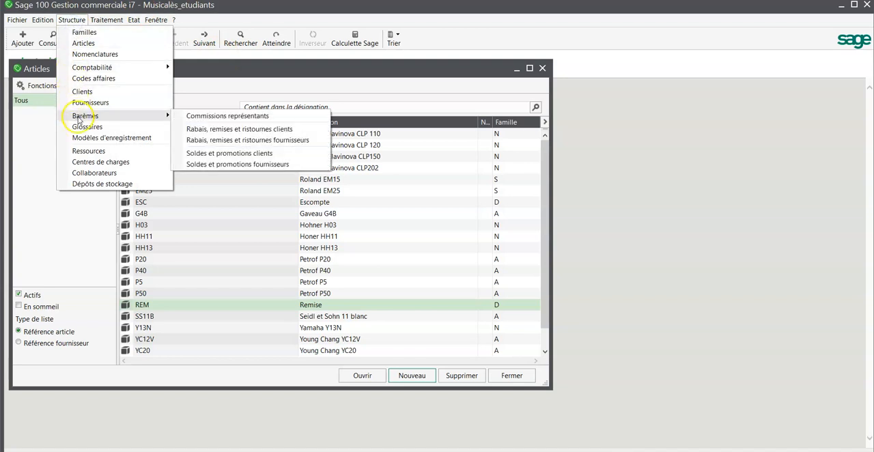
left_click(208, 130)
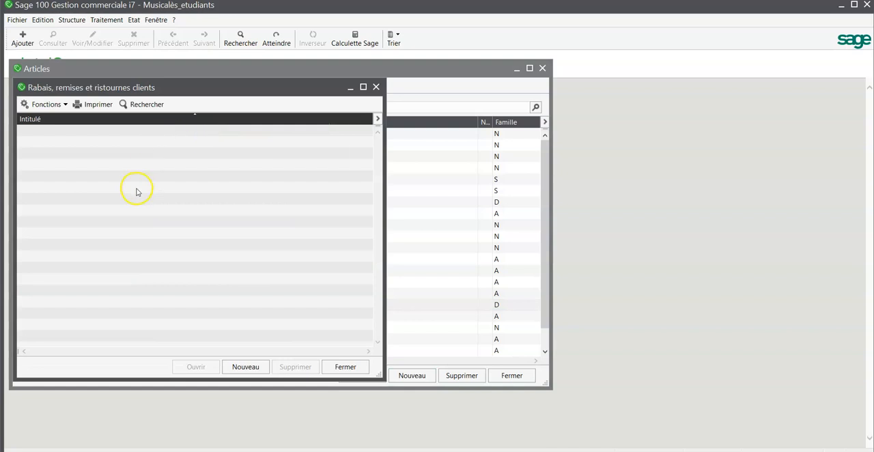
left_click(245, 367)
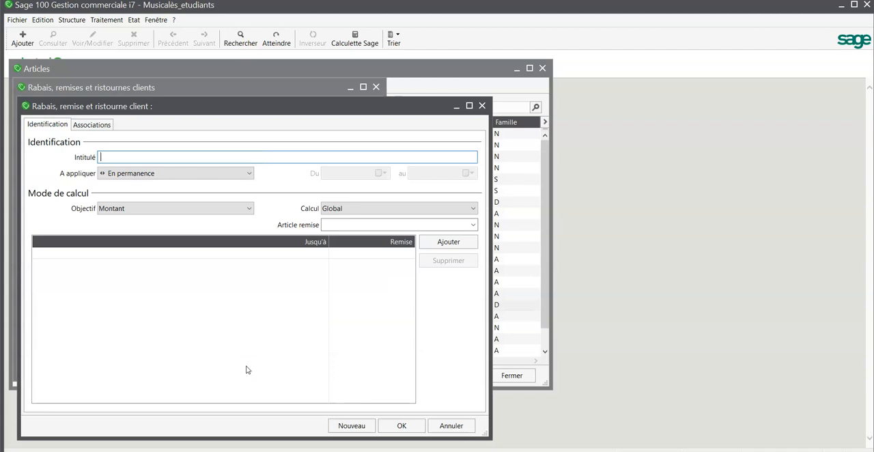
type("Remise VIP")
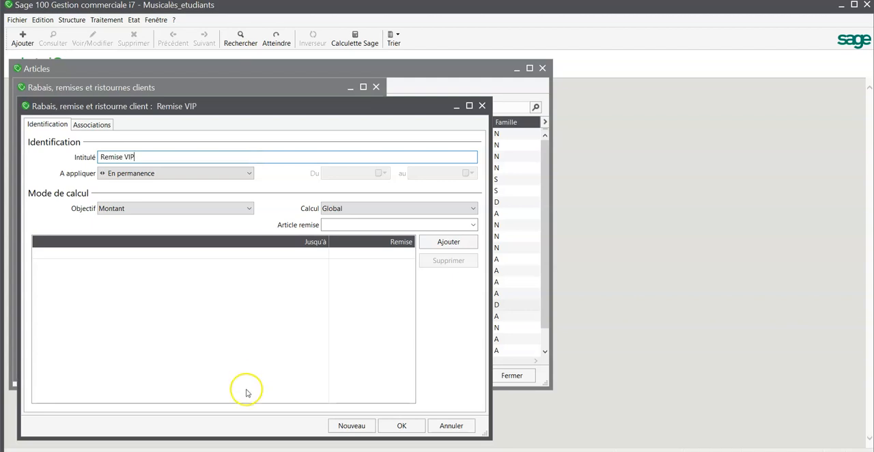
- Set the discount to apply En permanence, with objective Montant and calculation Global
left_click(250, 174)
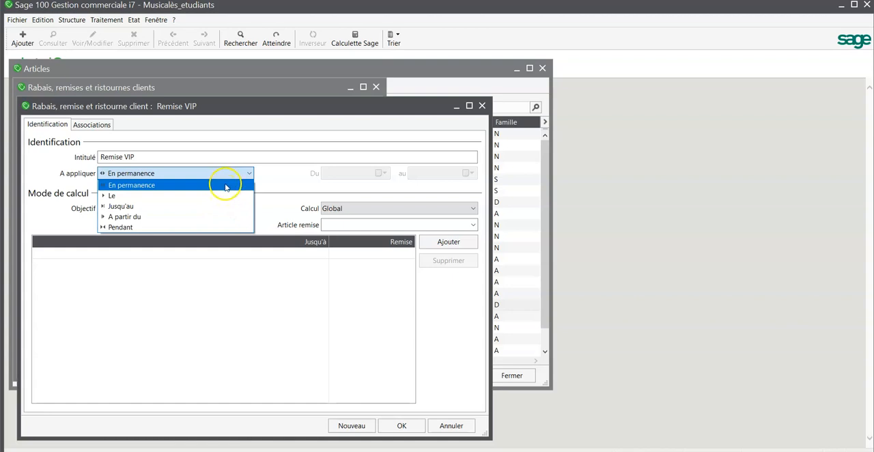
left_click(226, 187)
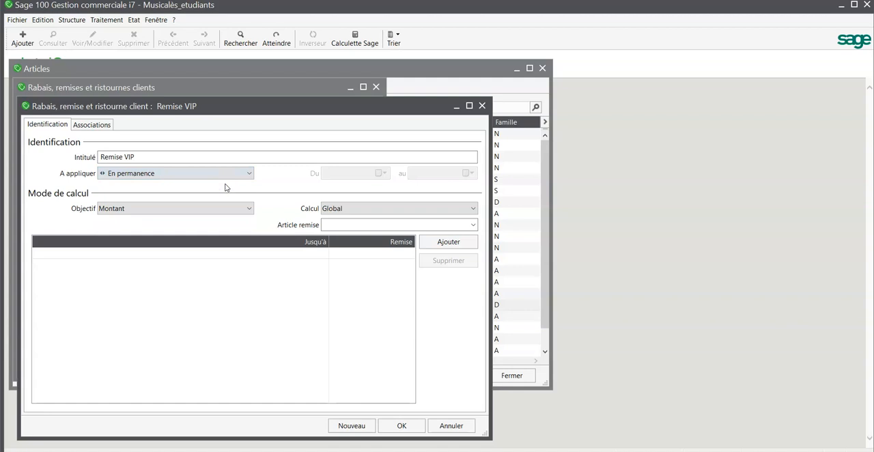
left_click(248, 213)
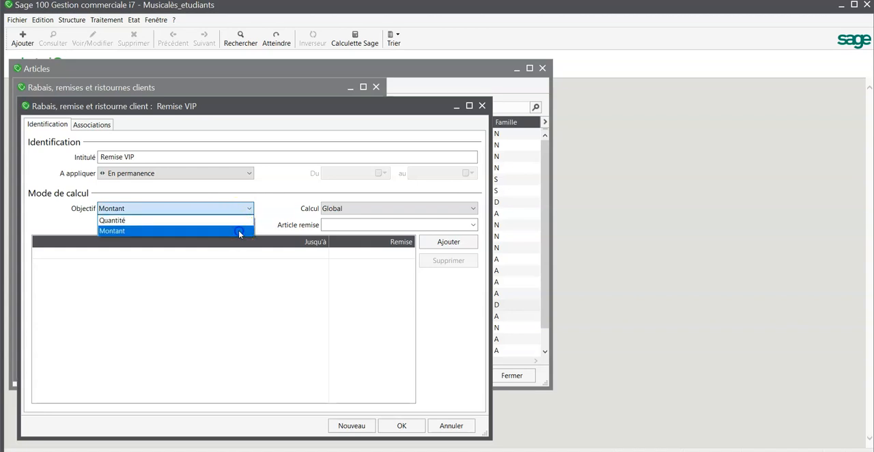
left_click(239, 231)
left_click(362, 208)
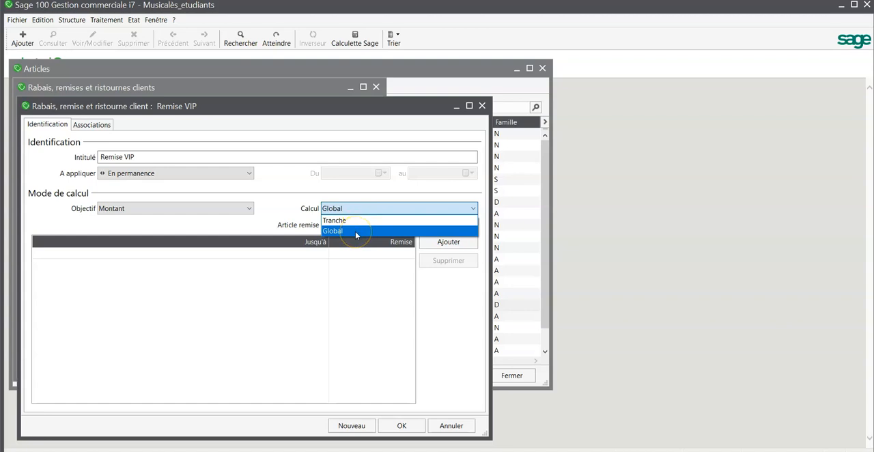
left_click(355, 231)
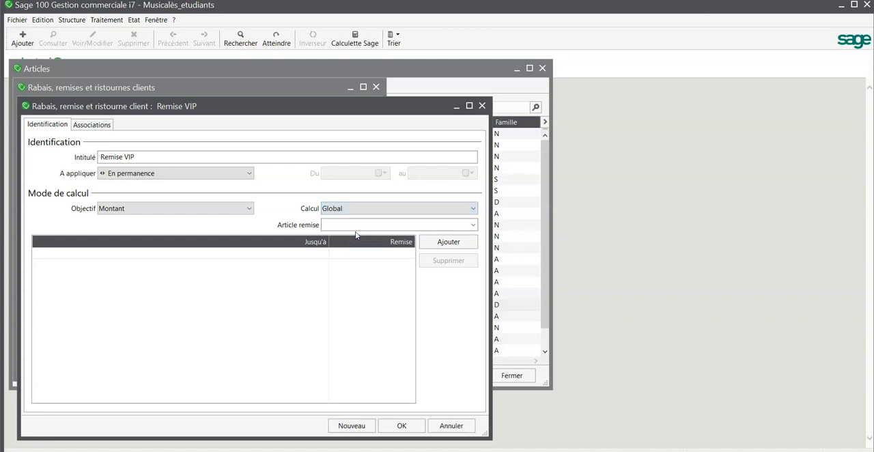
left_click(322, 253)
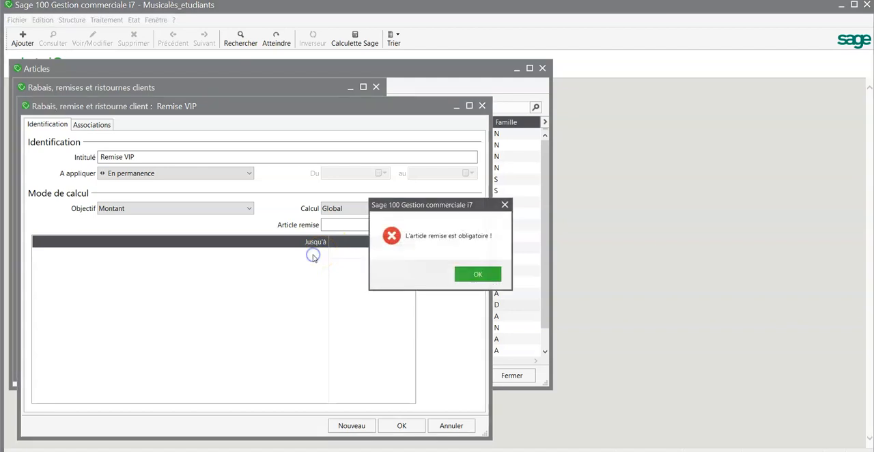
left_click(475, 274)
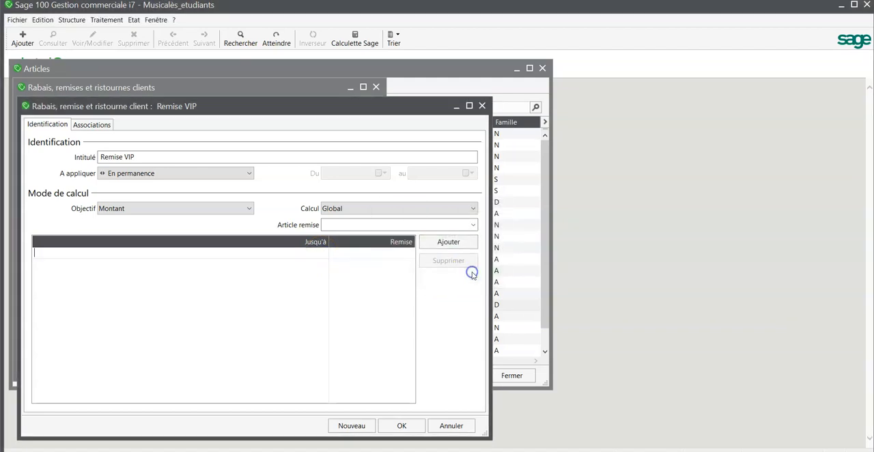
left_click(475, 226)
left_click(428, 323)
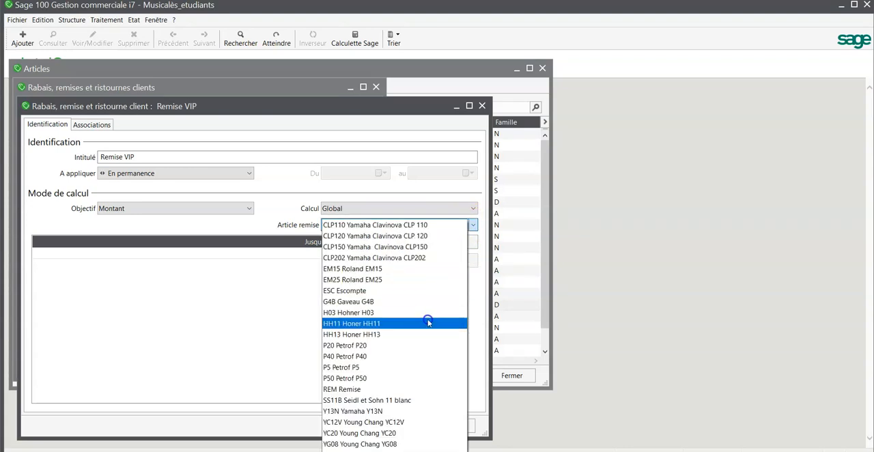
left_click(417, 389)
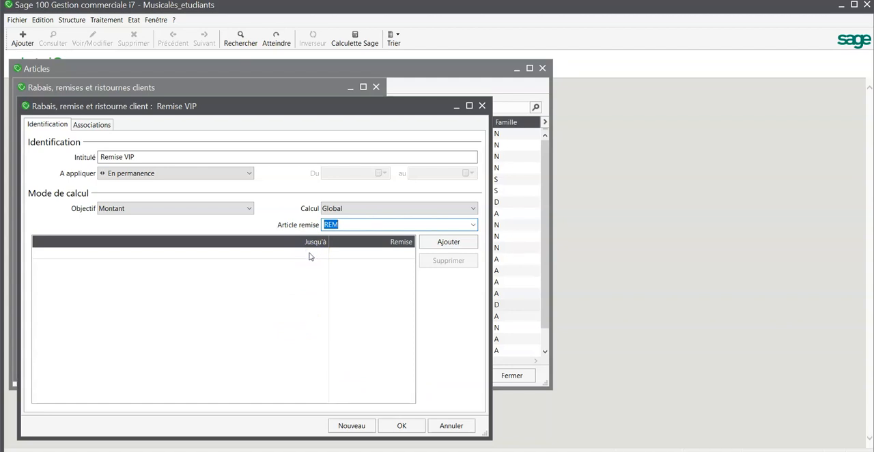
type("99999999999999")
key("BackSpace")
key("BackSpace")
key("BackSpace")
key("BackSpace")
key("BackSpace")
key("BackSpace")
key("BackSpace")
key("BackSpace")
key("BackSpace")
key("BackSpace")
key("BackSpace")
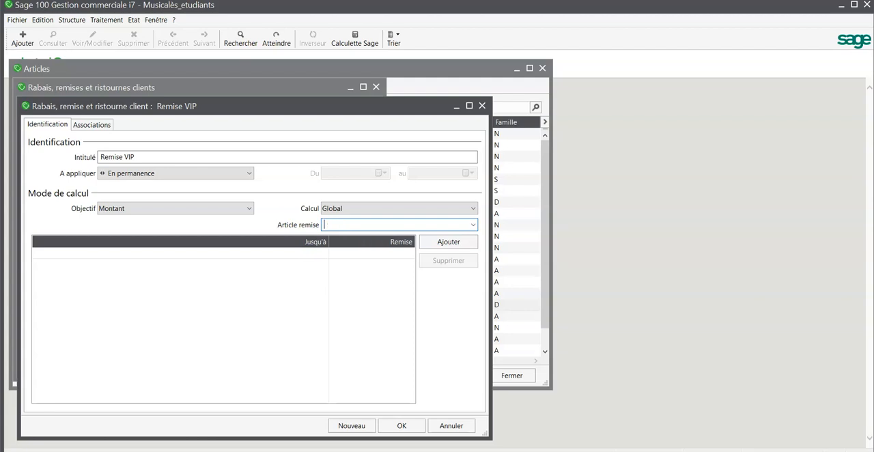
left_click(473, 224)
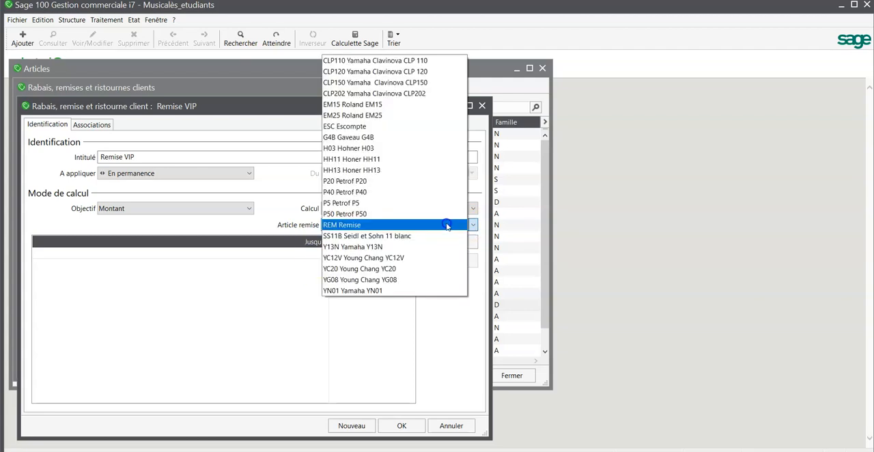
left_click(448, 225)
left_click(266, 254)
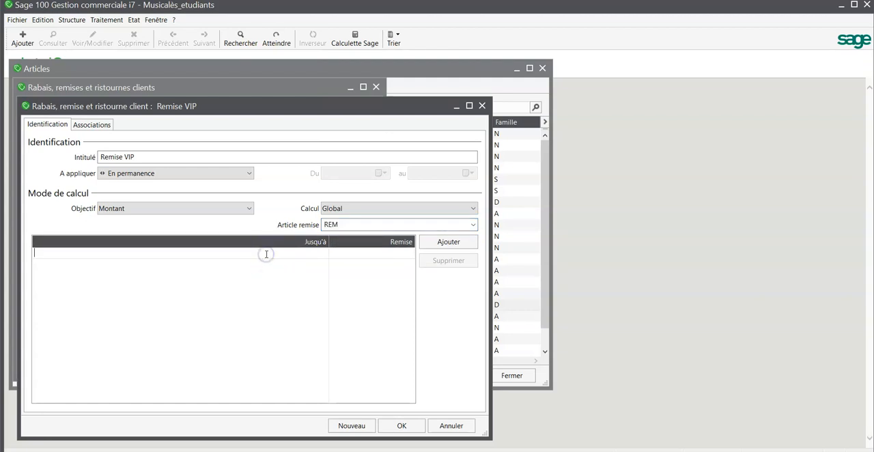
type("99999999999999")
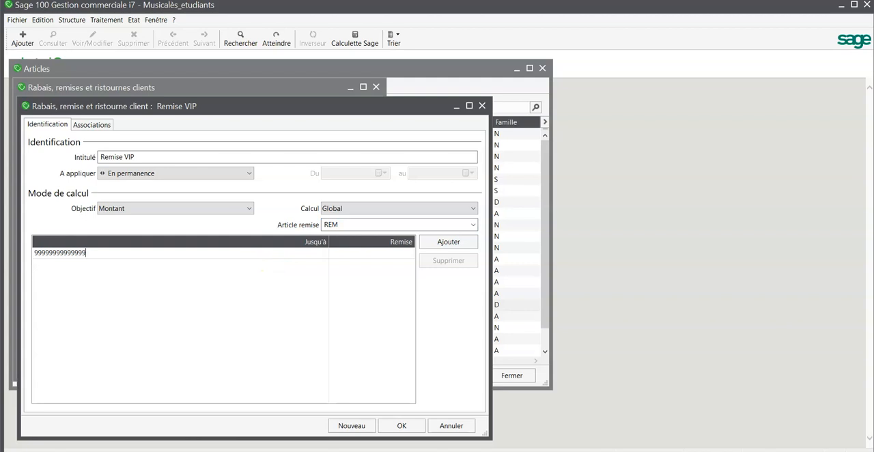
left_click(391, 252)
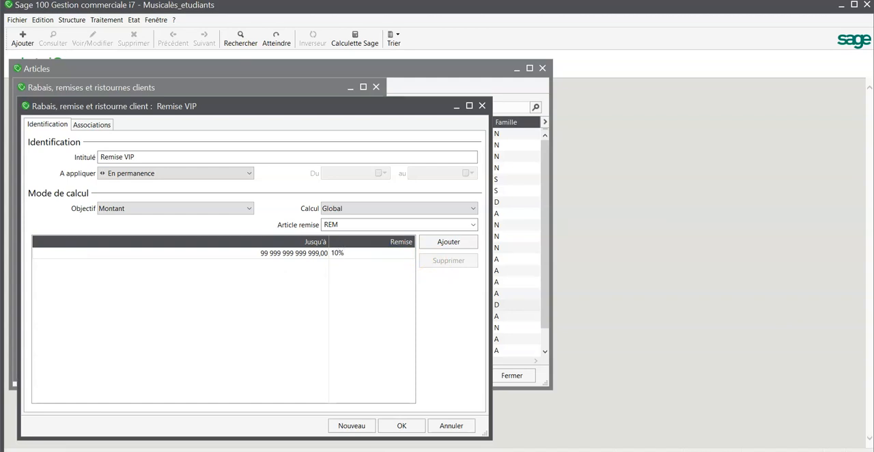
- Associate the Remise VIP discount with the VIP price category in its Client/Catégorie associations
left_click(101, 126)
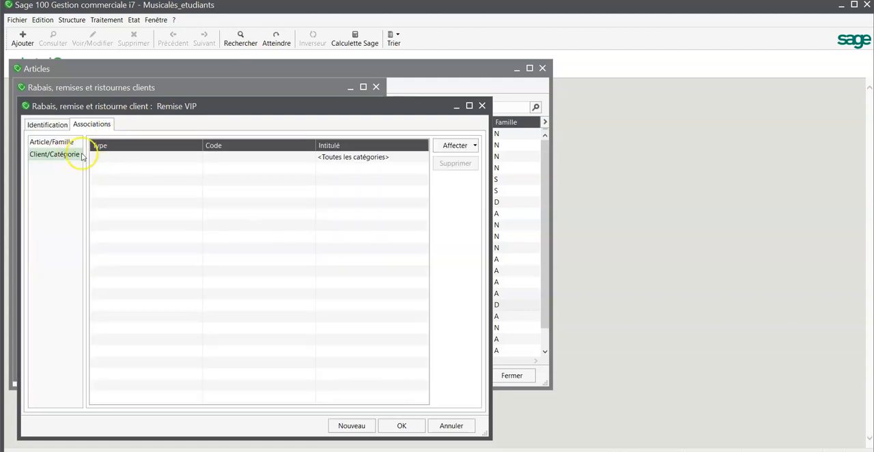
left_click(477, 145)
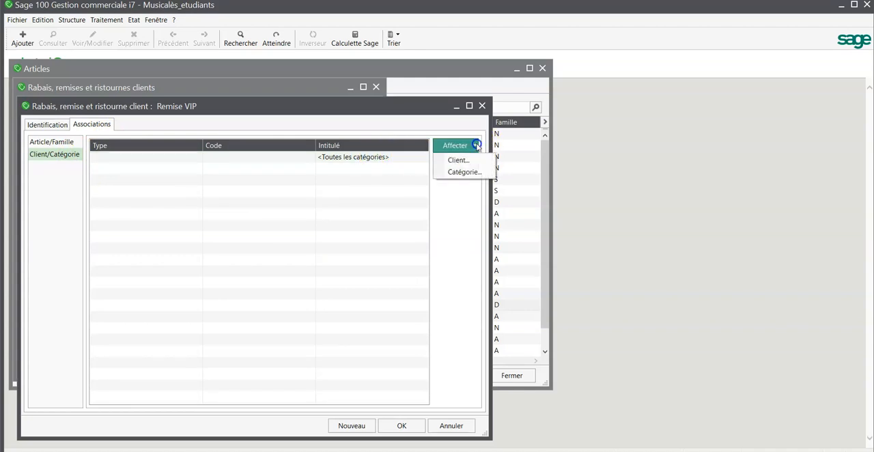
left_click(469, 172)
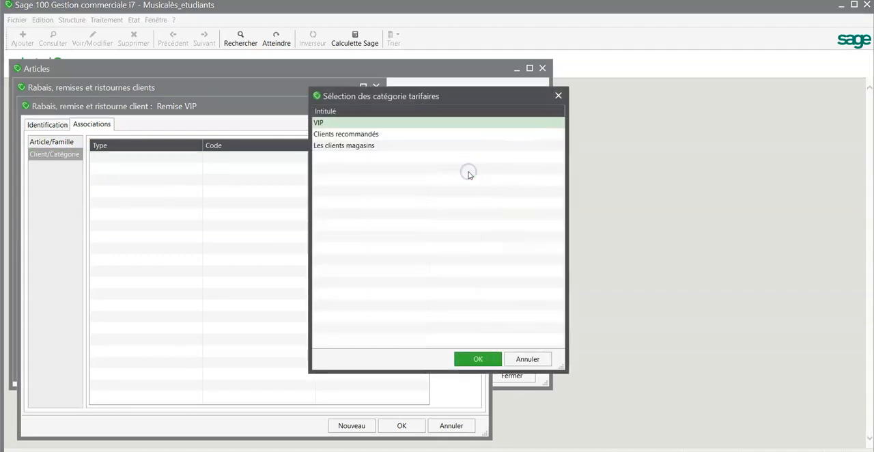
left_click(440, 123)
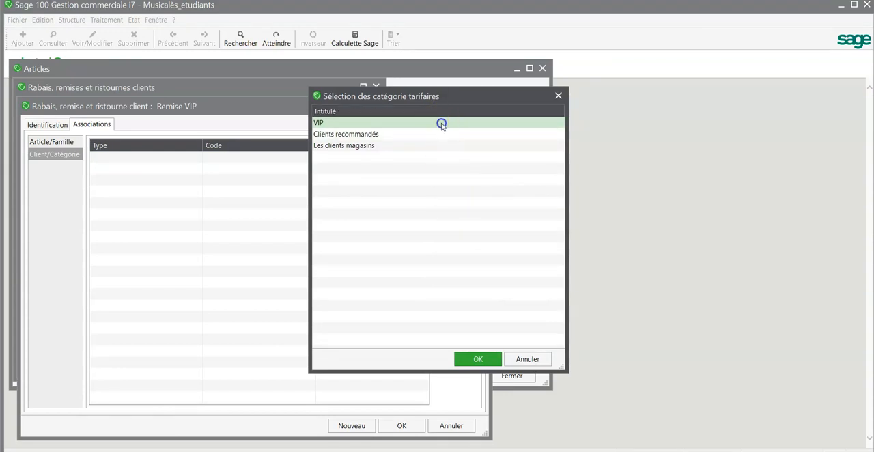
left_click(478, 360)
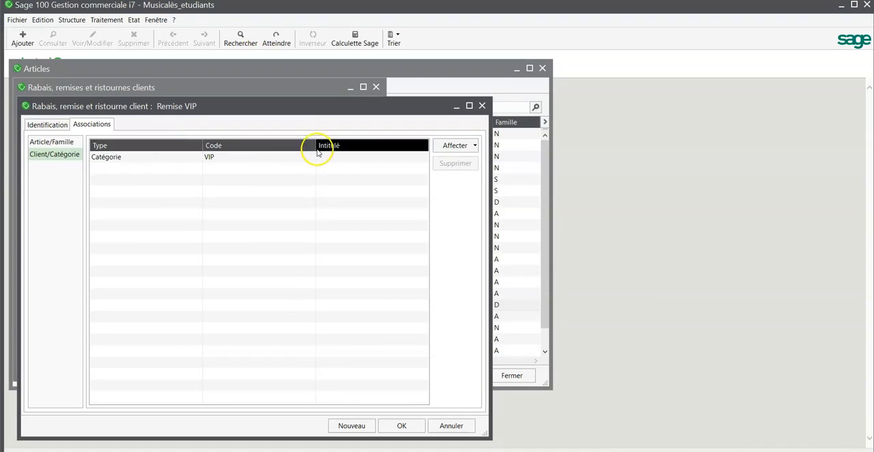
- Save the Remise VIP discount and close the list of customer discounts
left_click(220, 157)
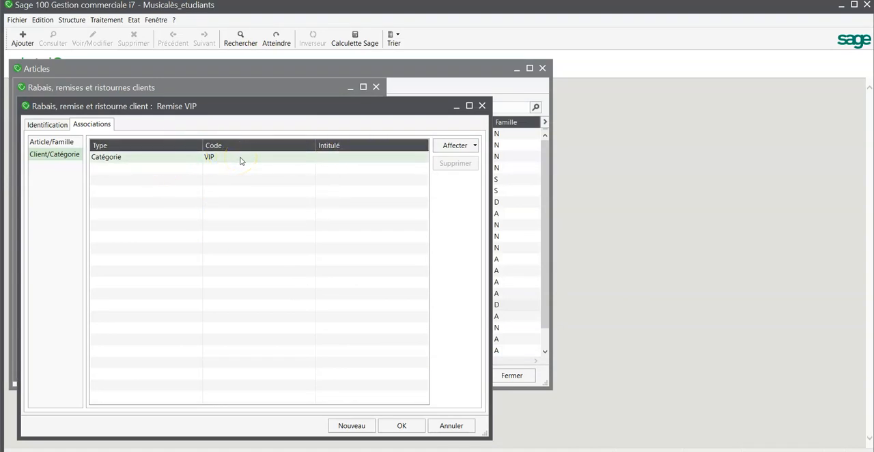
left_click(398, 425)
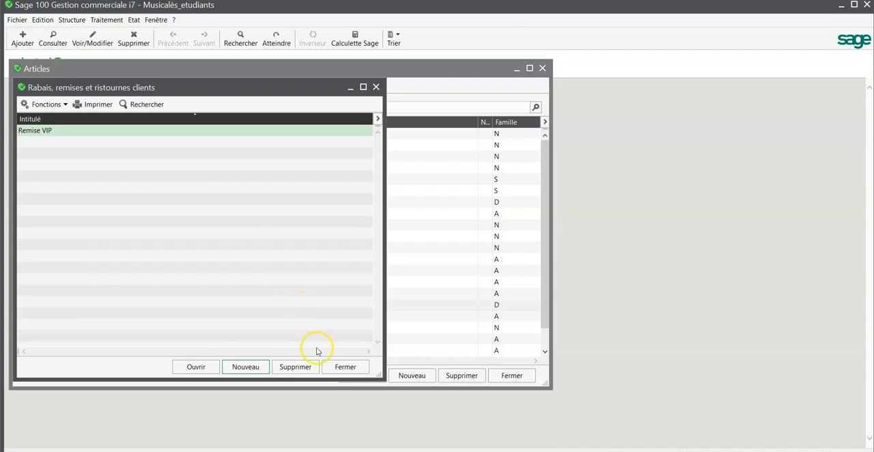
left_click(345, 367)
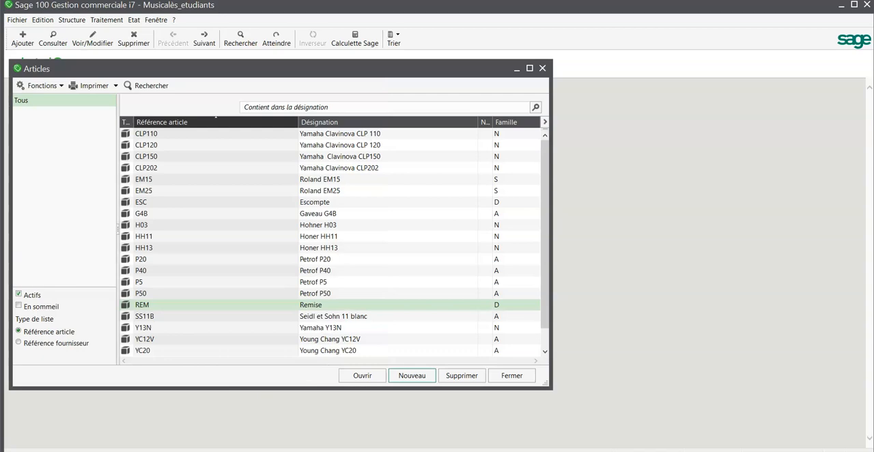